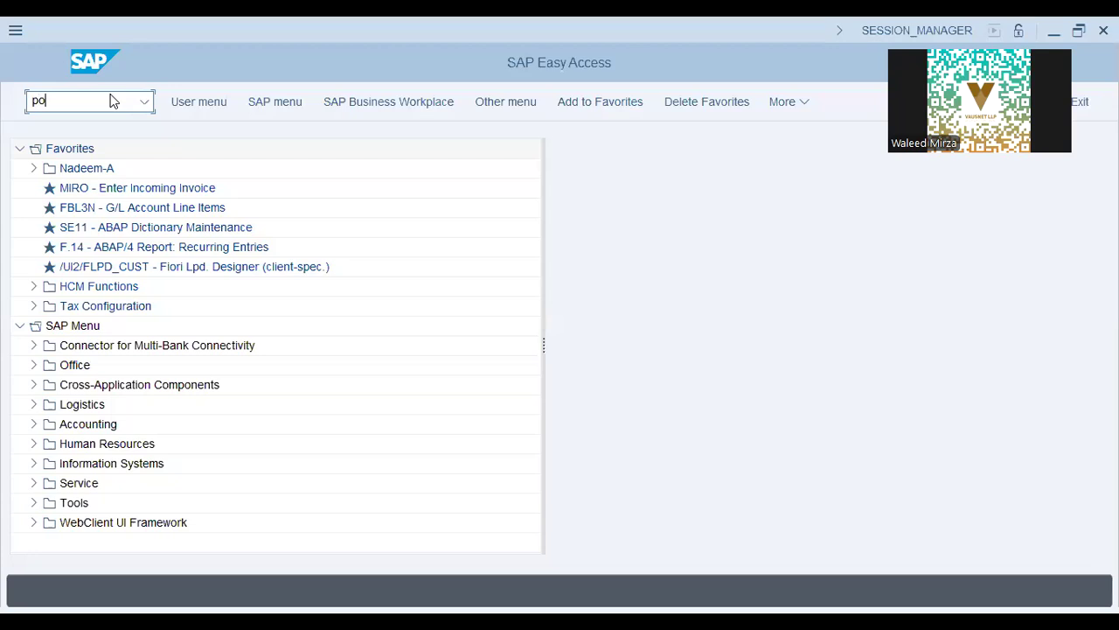
Open the organizational unit maintenance transaction PO10 and choose Current plan as the plan version
{"action": "type", "text": "10"}
{"action": "key", "text": "Return"}
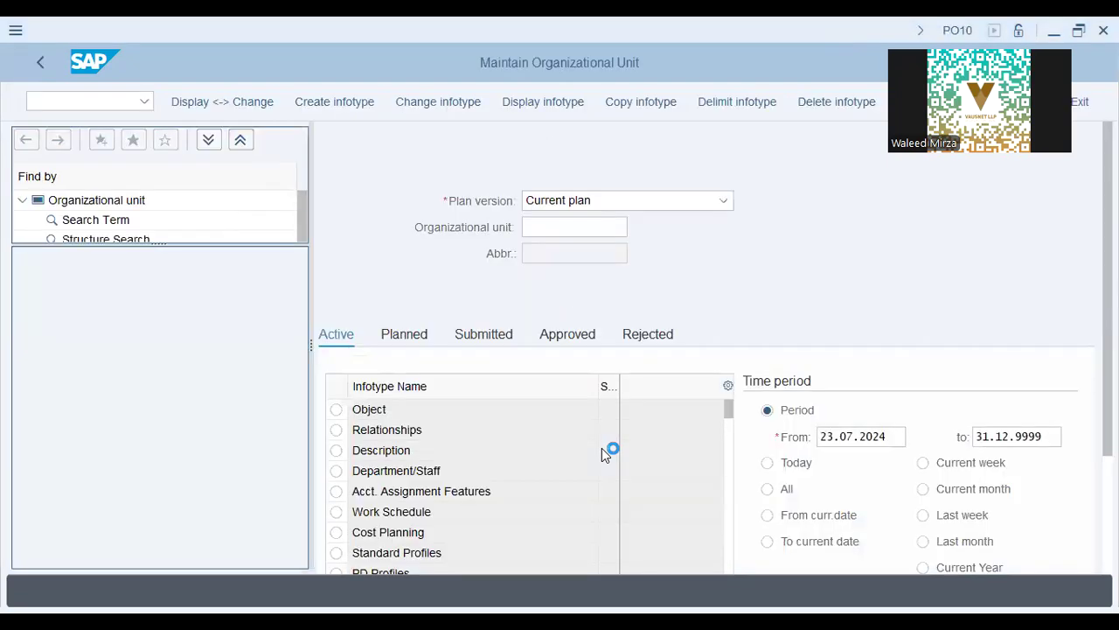
{"action": "left_click", "coordinate": [580, 200]}
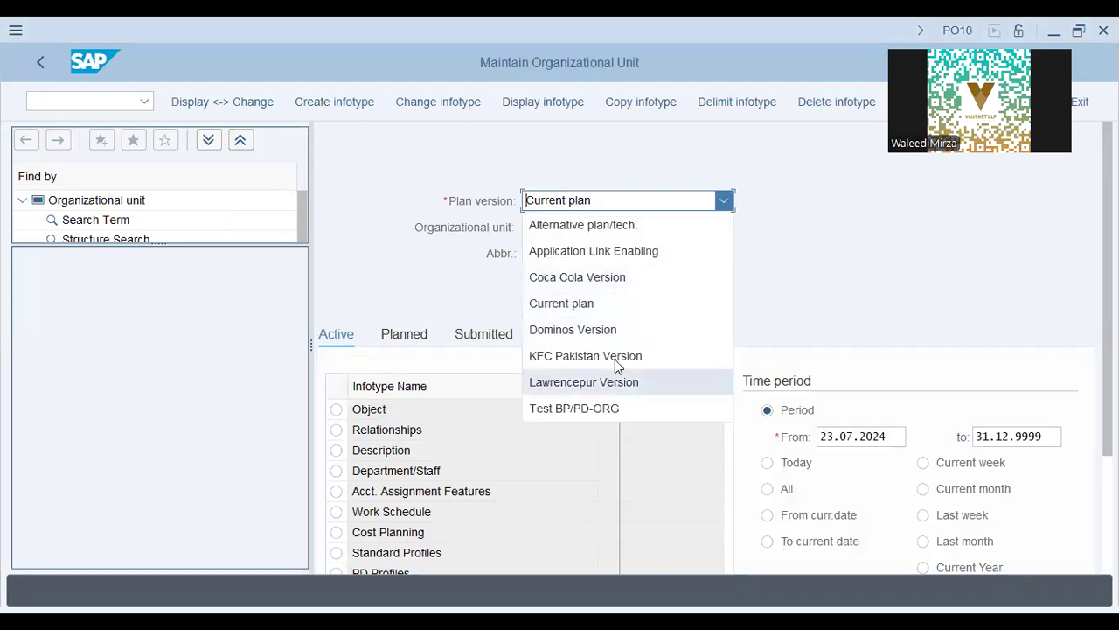
{"action": "left_click", "coordinate": [844, 253]}
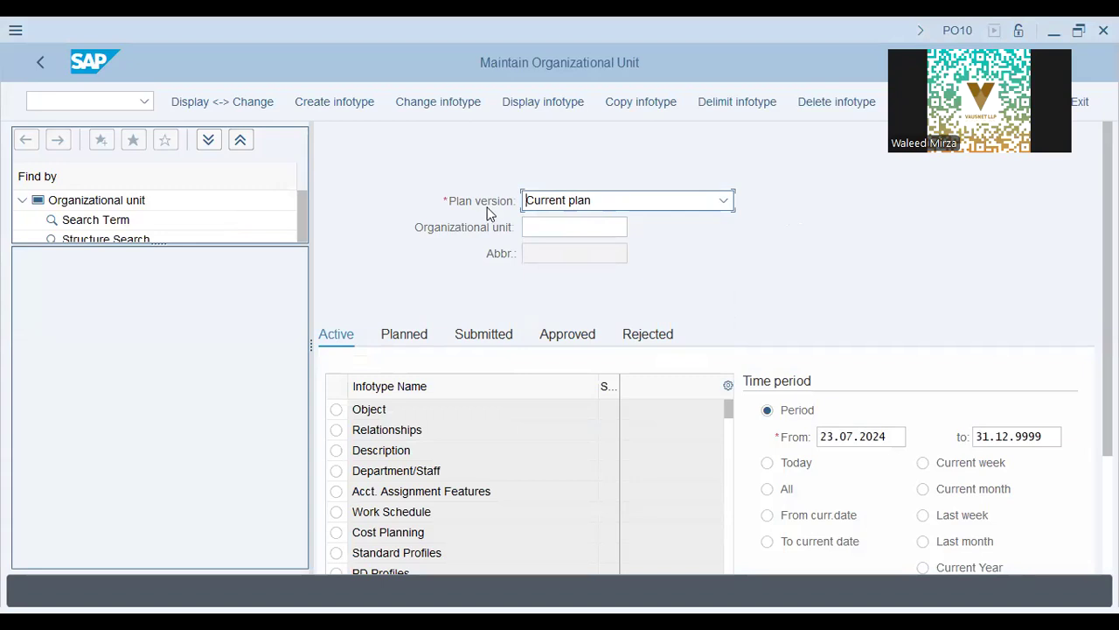
{"action": "left_click", "coordinate": [545, 209]}
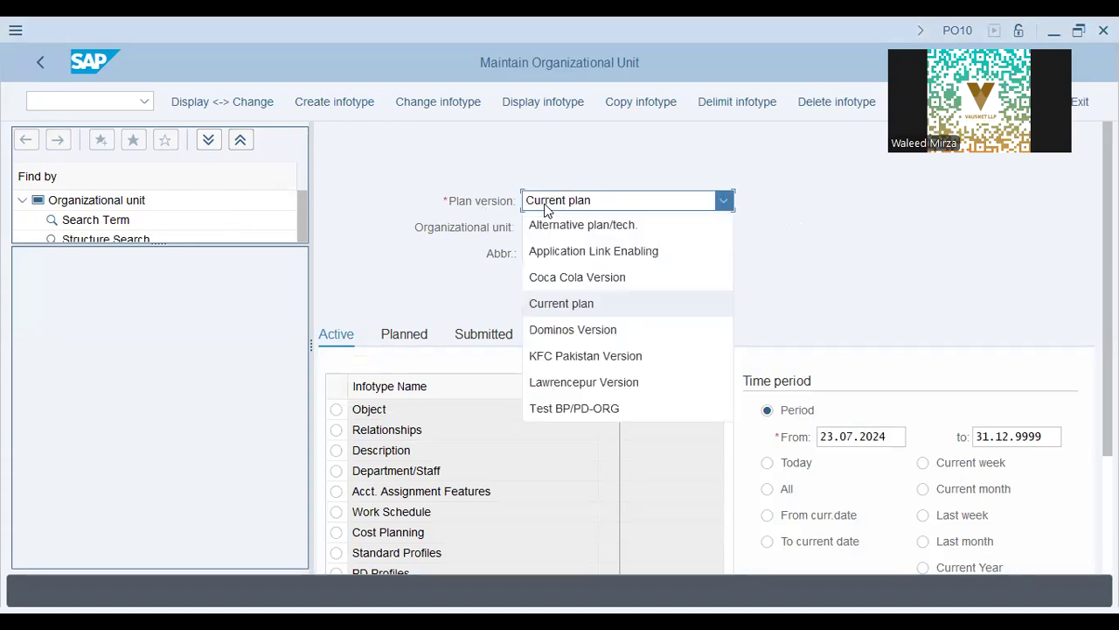
{"action": "left_click", "coordinate": [847, 265]}
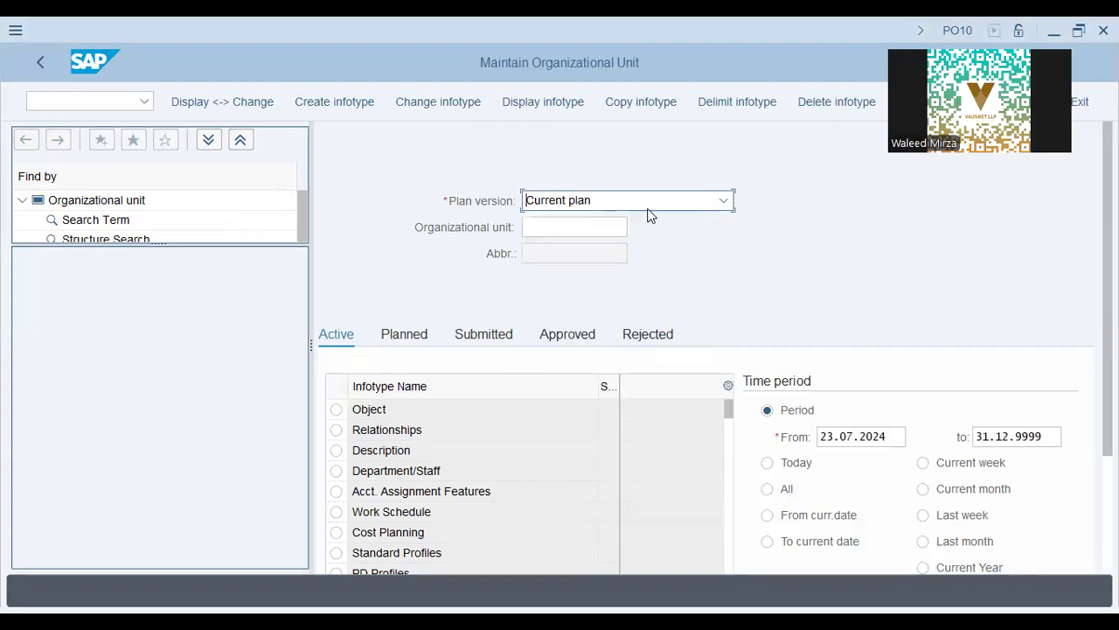
{"action": "left_click", "coordinate": [560, 203]}
{"action": "left_click", "coordinate": [561, 303]}
{"action": "left_click", "coordinate": [568, 203]}
{"action": "left_click", "coordinate": [576, 305]}
Search for organizational units with the search term * and load Walmart Inc. as the organizational unit
{"action": "left_click", "coordinate": [583, 223]}
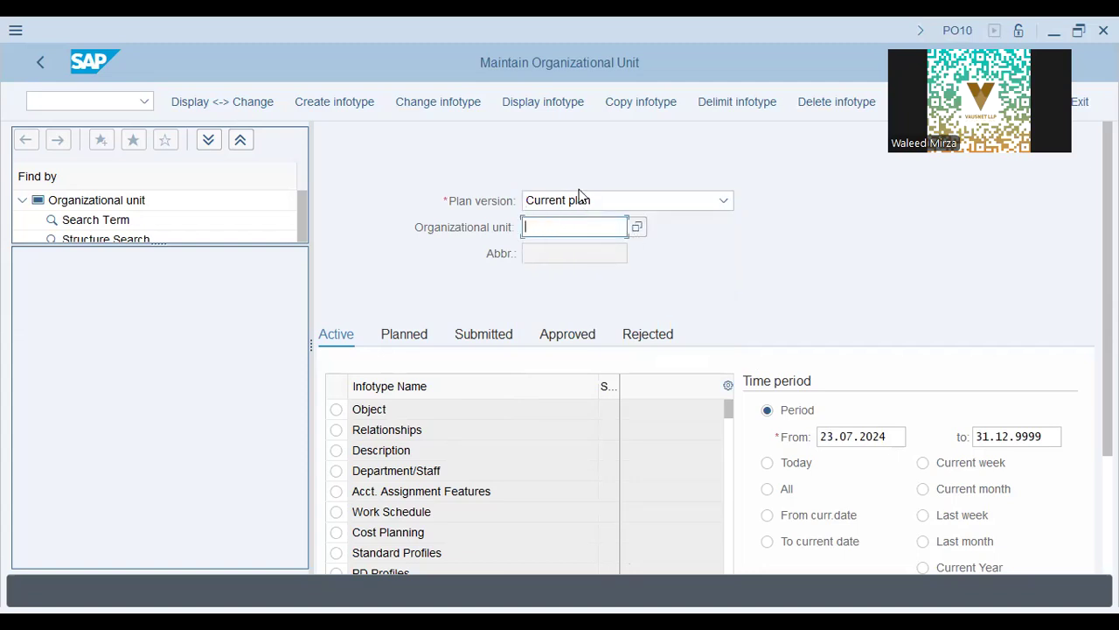
{"action": "left_click", "coordinate": [638, 227]}
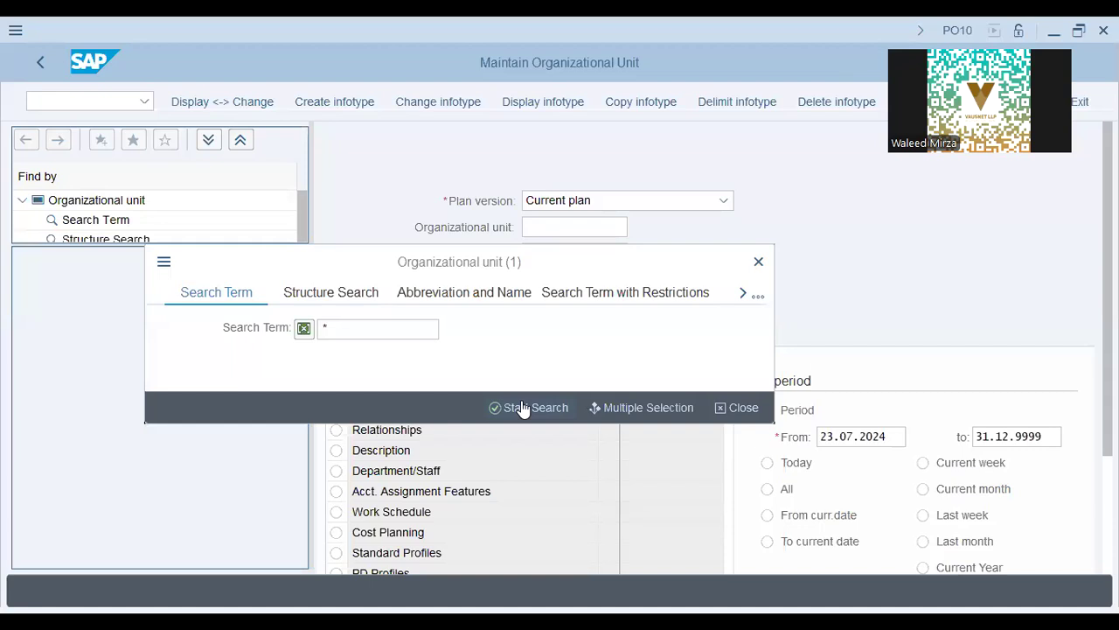
{"action": "left_click", "coordinate": [522, 410]}
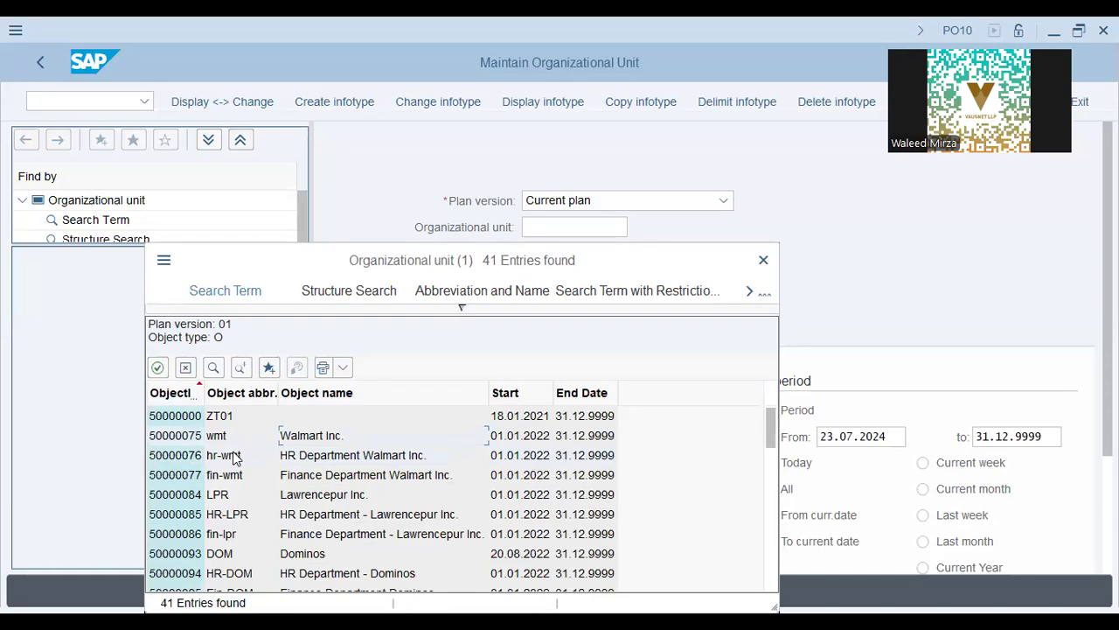
{"action": "double_click", "coordinate": [482, 456]}
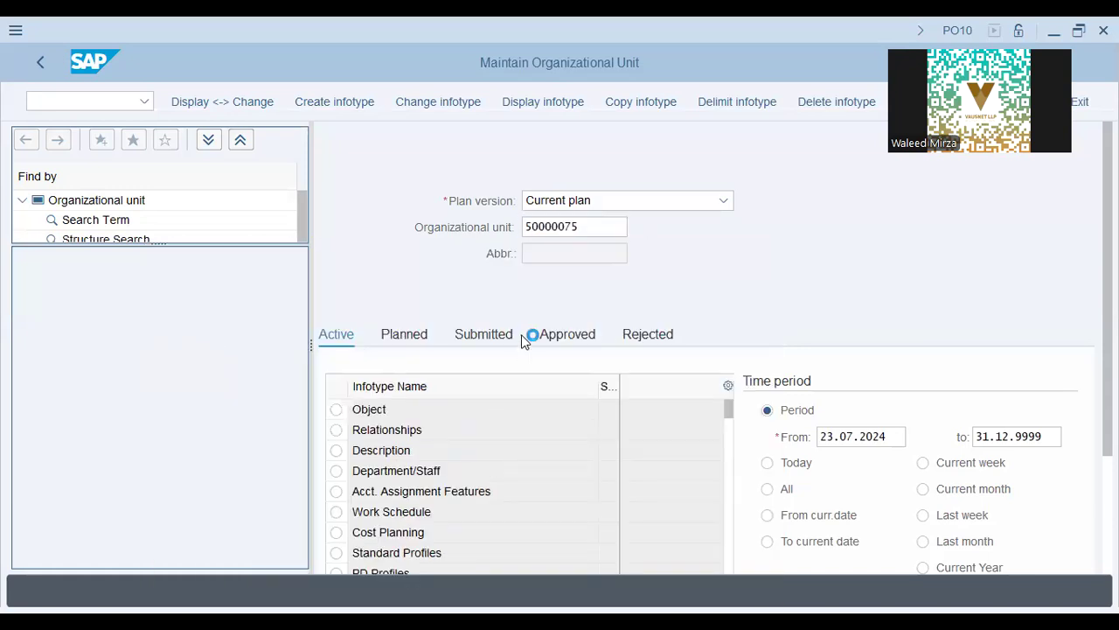
{"action": "left_click", "coordinate": [395, 409]}
{"action": "left_click", "coordinate": [591, 227]}
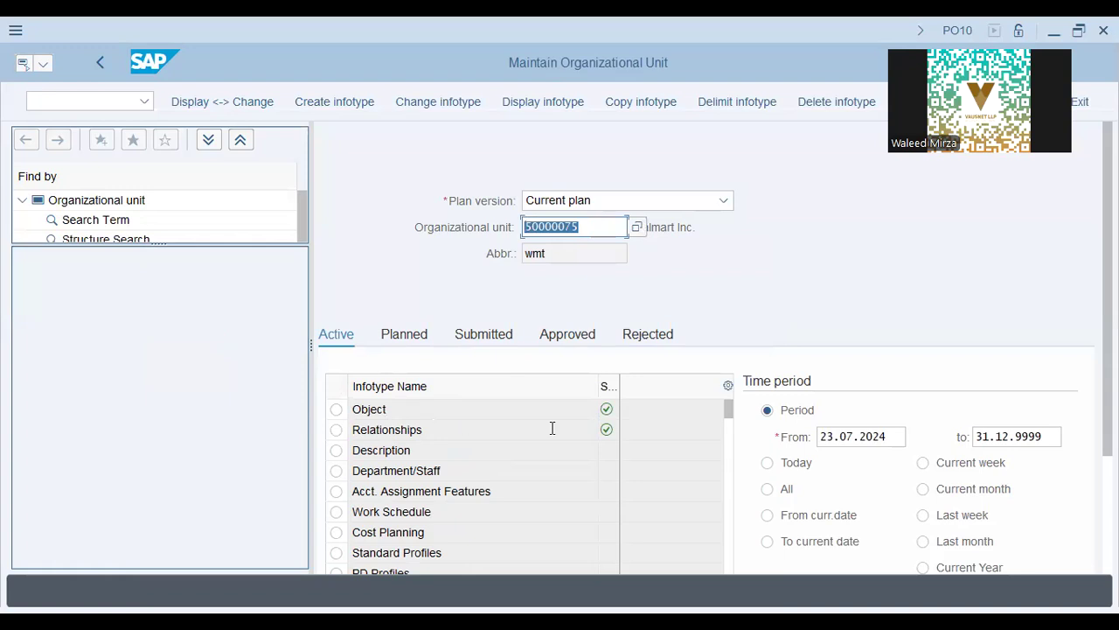
Display the Relationships infotype of the Walmart Inc. organizational unit
{"action": "left_click", "coordinate": [395, 430]}
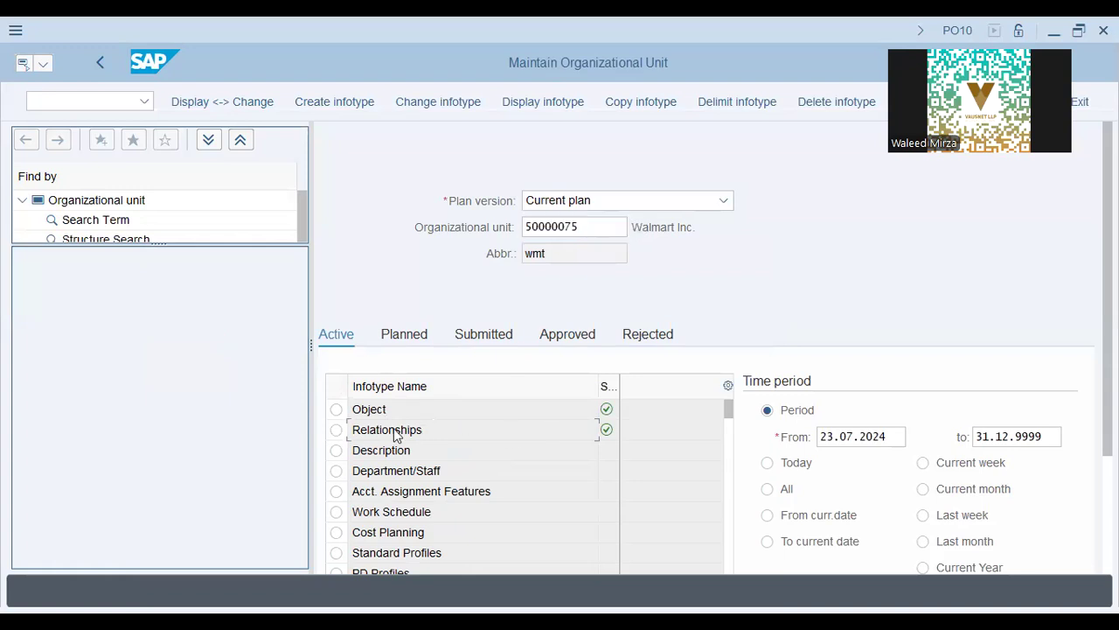
{"action": "left_click", "coordinate": [337, 429]}
{"action": "left_click", "coordinate": [547, 103]}
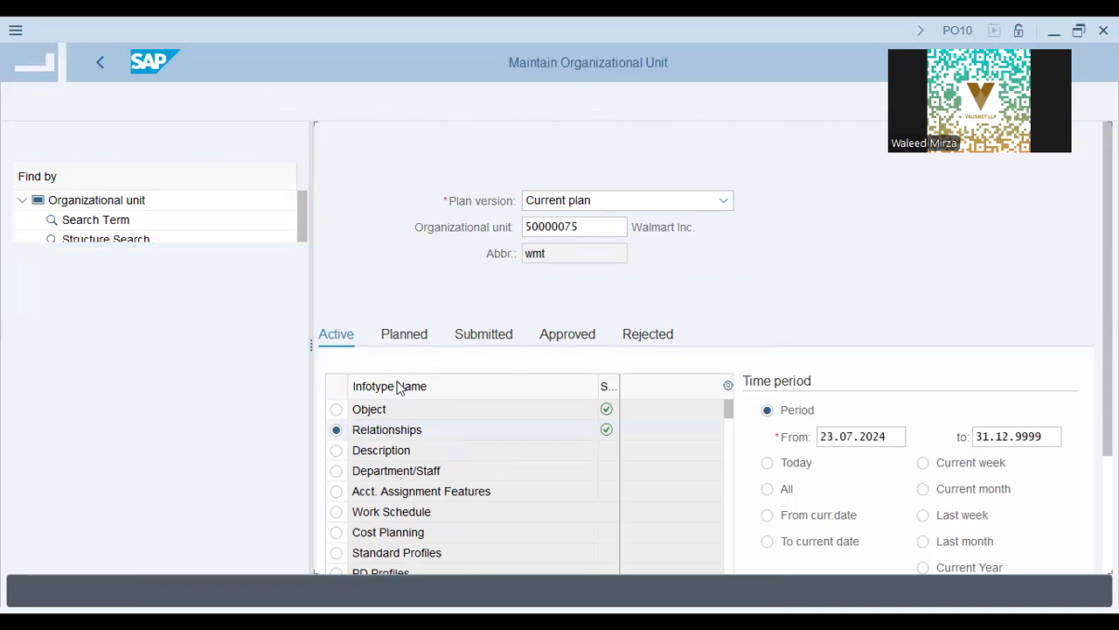
Examine how Walmart Inc. is linked to its related organizational unit, checking the relationship description and the related object's abbreviation and name
{"action": "left_click_drag", "start_coordinate": [676, 406], "coordinate": [77, 448]}
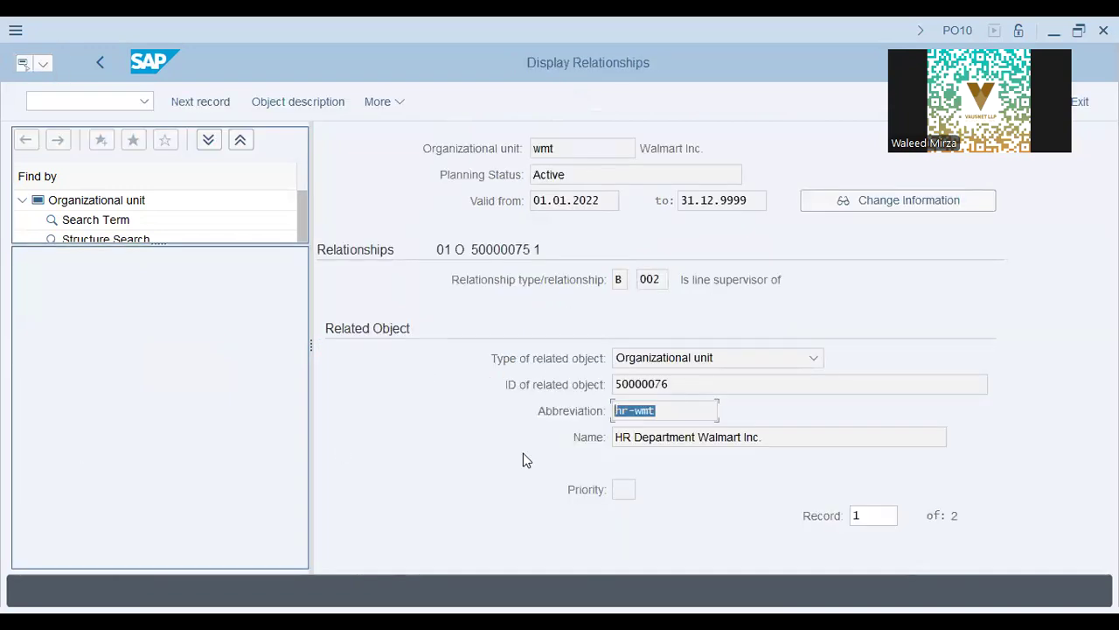
{"action": "left_click_drag", "start_coordinate": [844, 278], "coordinate": [712, 281]}
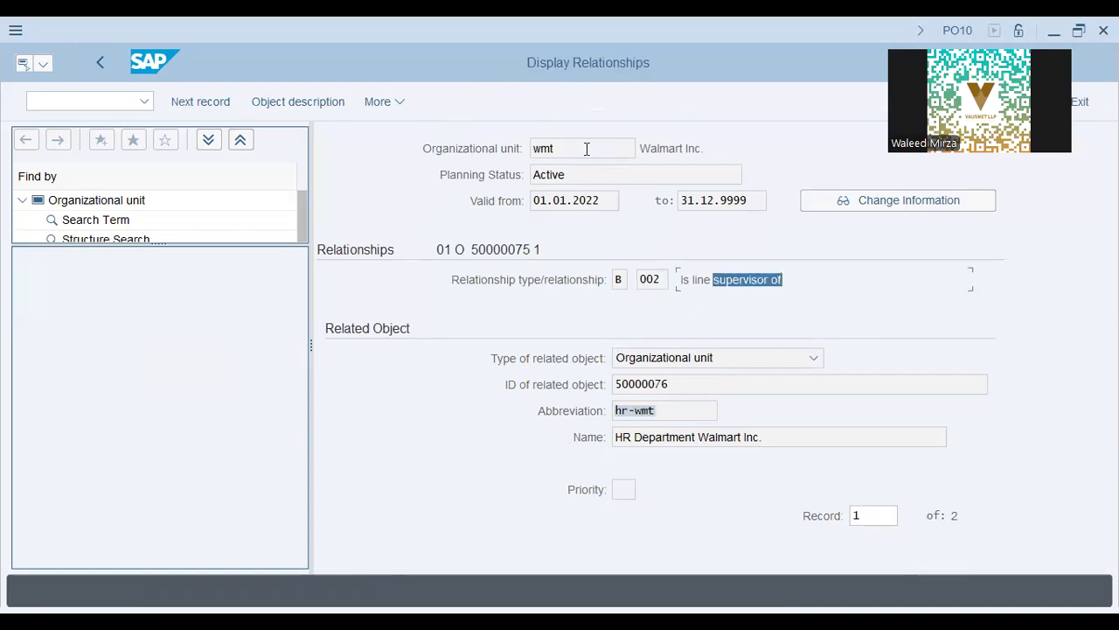
{"action": "left_click_drag", "start_coordinate": [587, 149], "coordinate": [382, 133]}
{"action": "left_click_drag", "start_coordinate": [695, 285], "coordinate": [842, 290]}
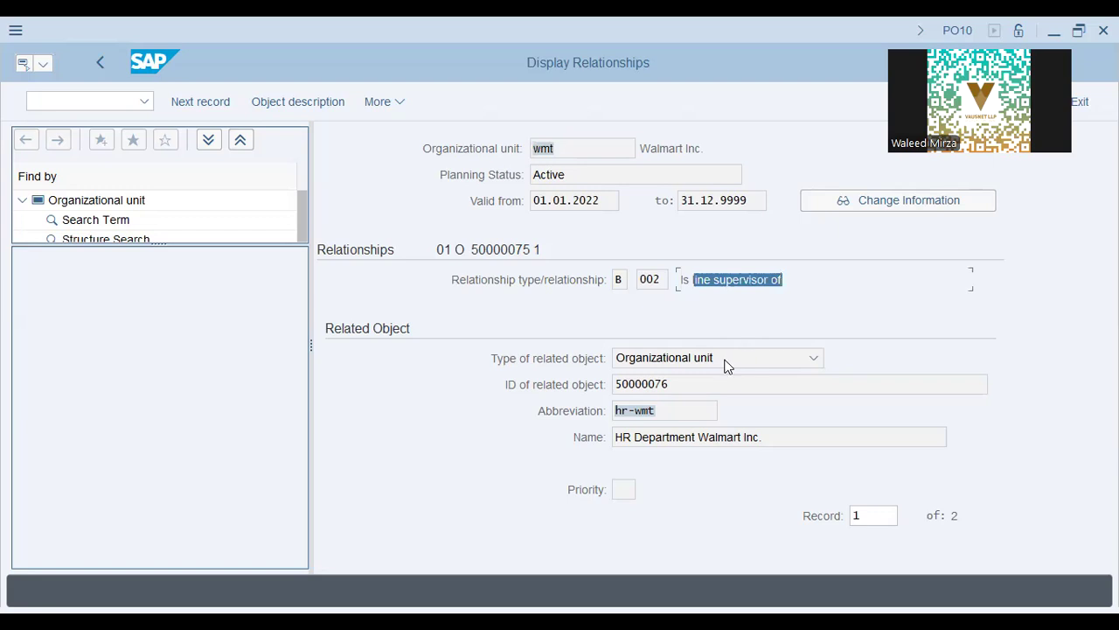
{"action": "left_click", "coordinate": [673, 417]}
{"action": "left_click_drag", "start_coordinate": [790, 433], "coordinate": [332, 393]}
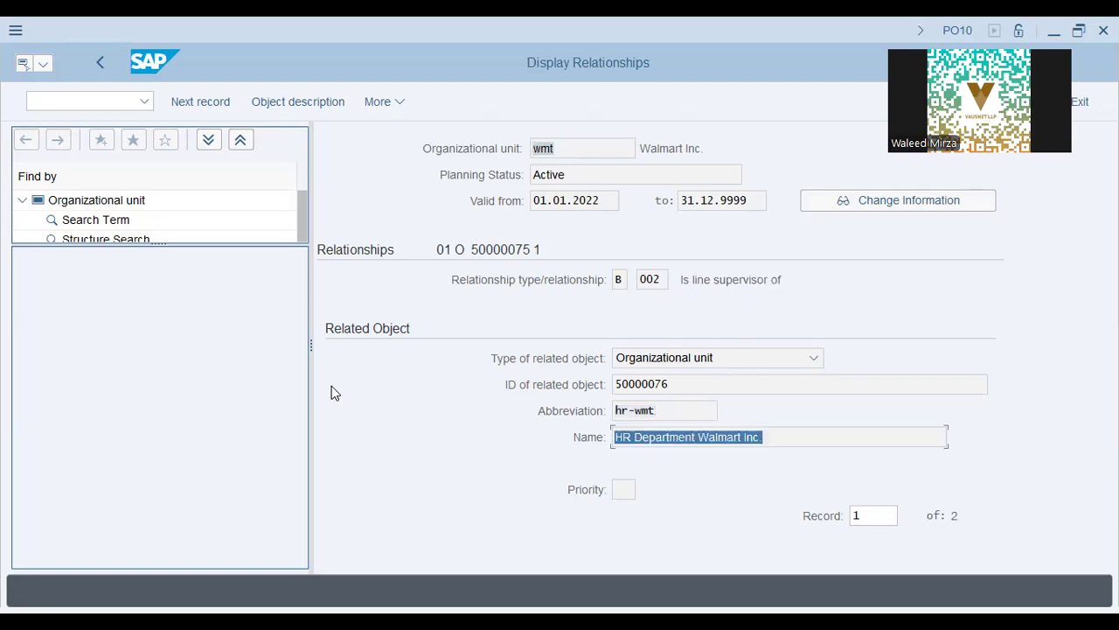
{"action": "left_click", "coordinate": [577, 145]}
{"action": "left_click_drag", "start_coordinate": [603, 277], "coordinate": [785, 282]}
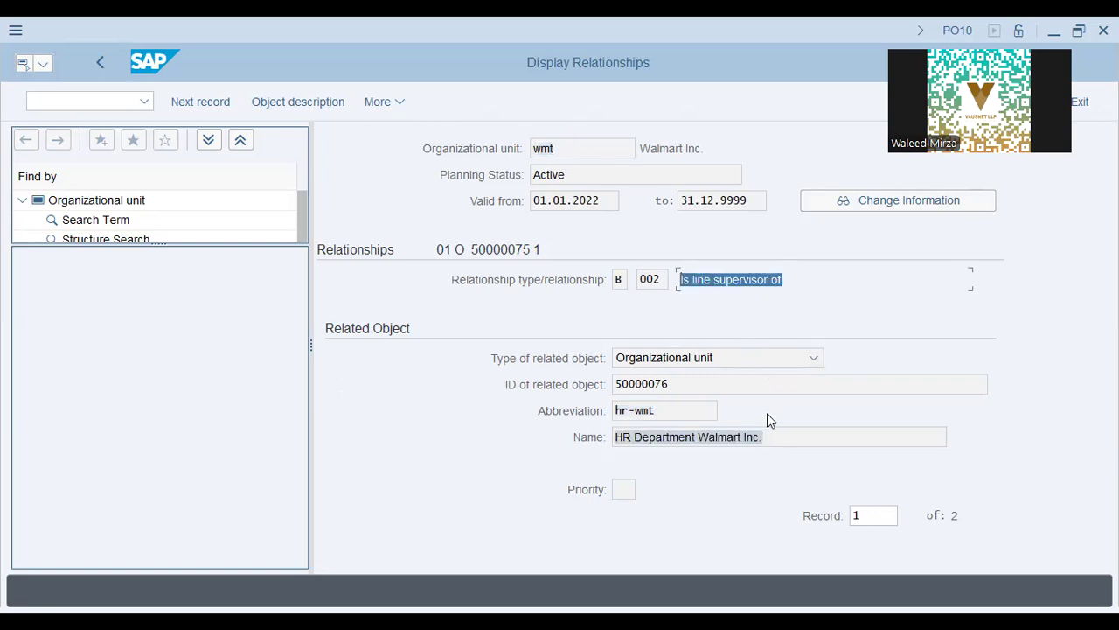
{"action": "left_click", "coordinate": [774, 439]}
{"action": "left_click_drag", "start_coordinate": [776, 441], "coordinate": [17, 483]}
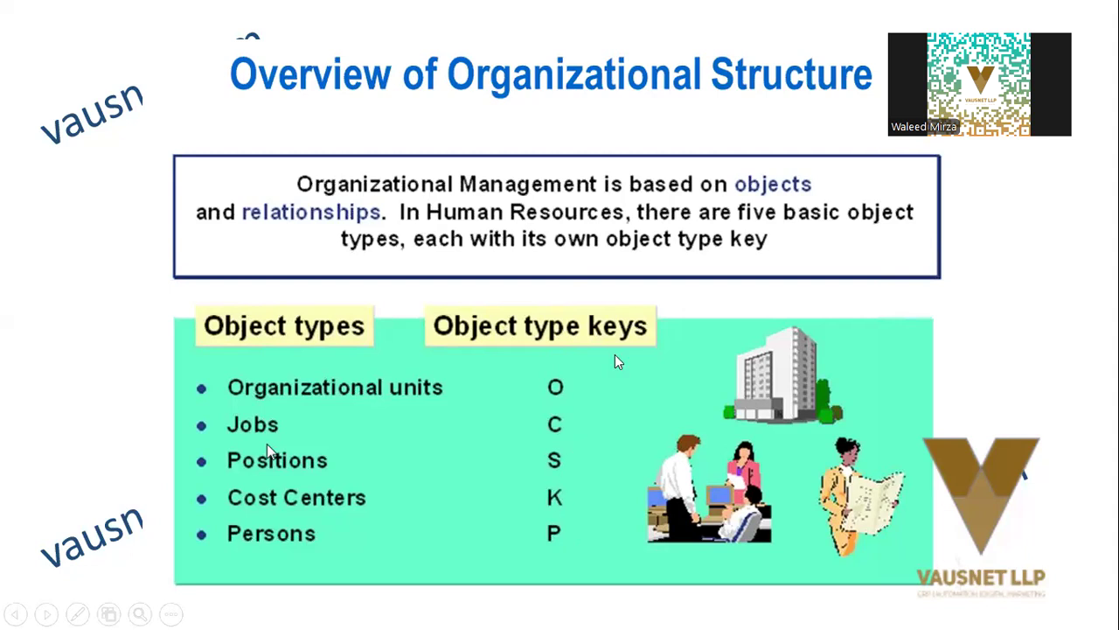
Switch back to SAP, review the available relationship values for the displayed record, and return to the slide show
{"action": "key", "text": "alt+Tab"}
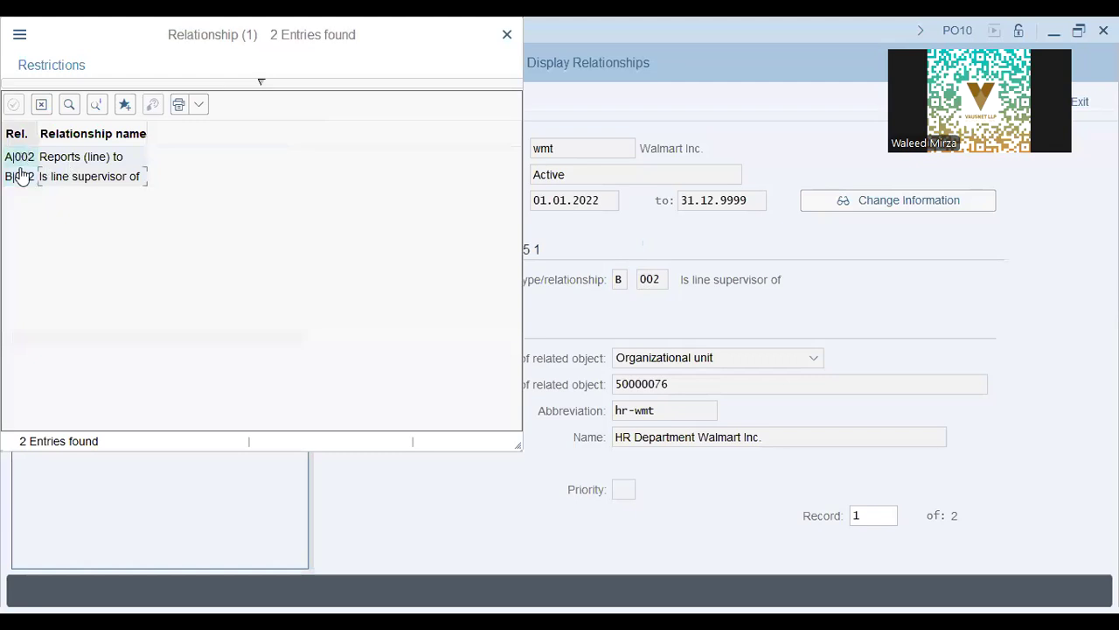
{"action": "left_click", "coordinate": [649, 281]}
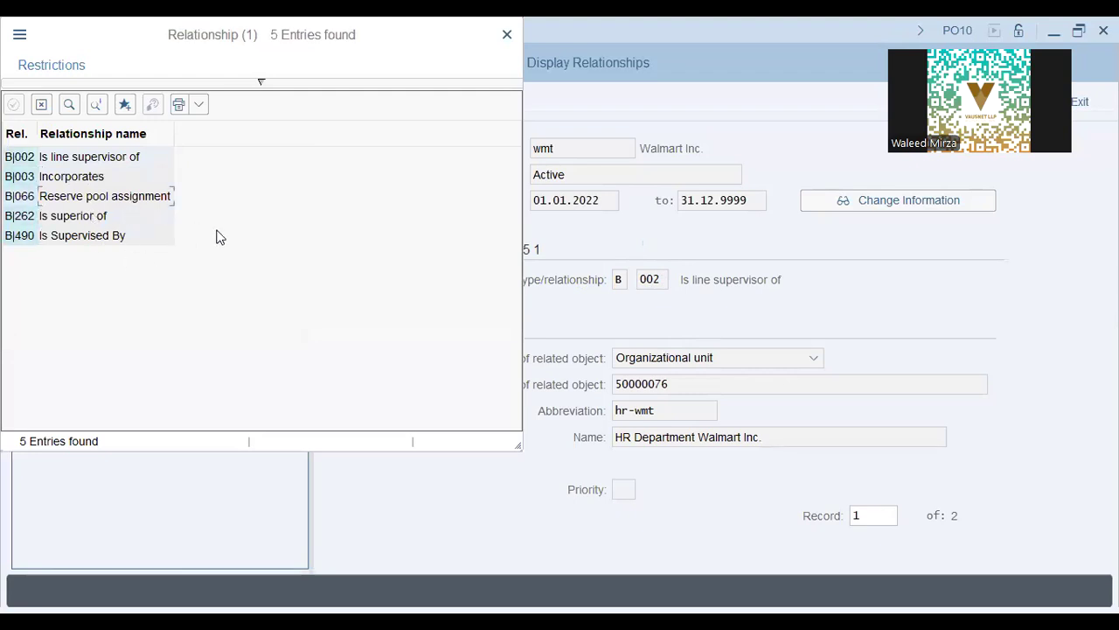
{"action": "double_click", "coordinate": [97, 246]}
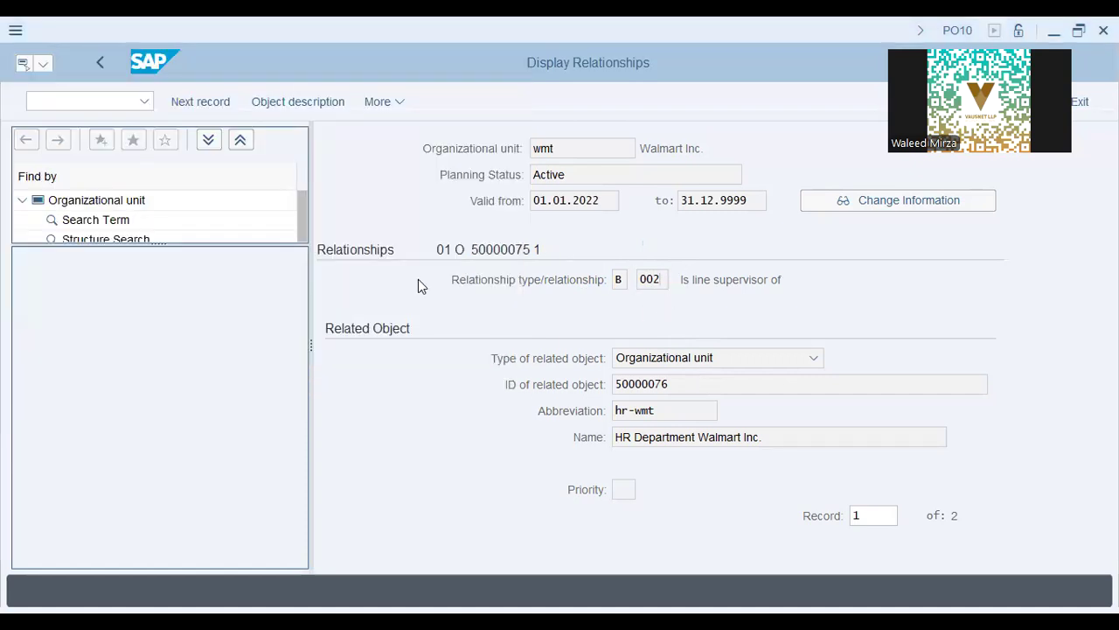
{"action": "key", "text": "alt+Tab"}
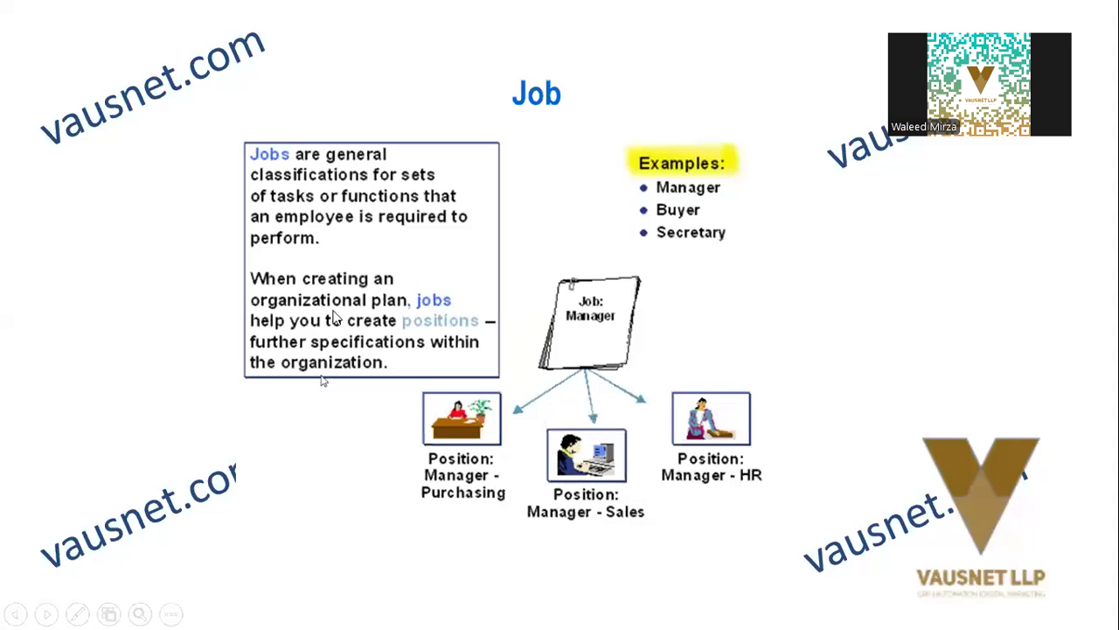